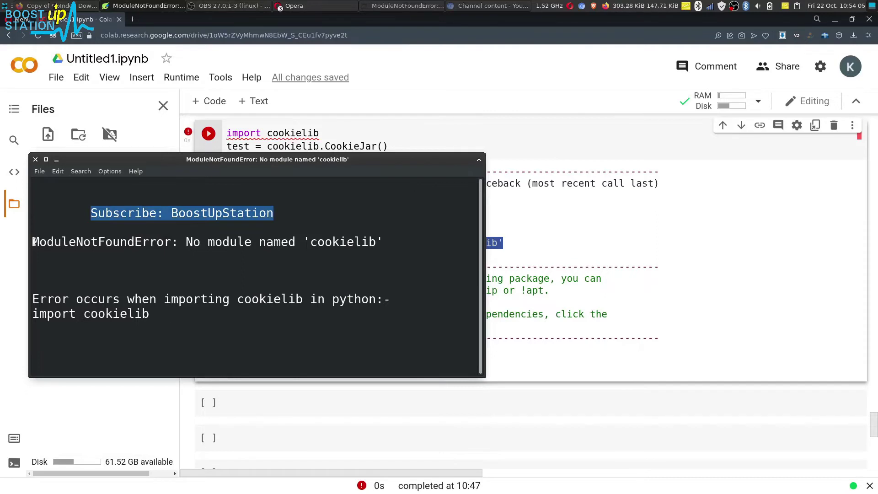
Highlight the ModuleNotFoundError name, the missing-module message and the failing 'import cookielib' line in the notes
{"action": "left_click_drag", "start_coordinate": [32, 241], "coordinate": [175, 242]}
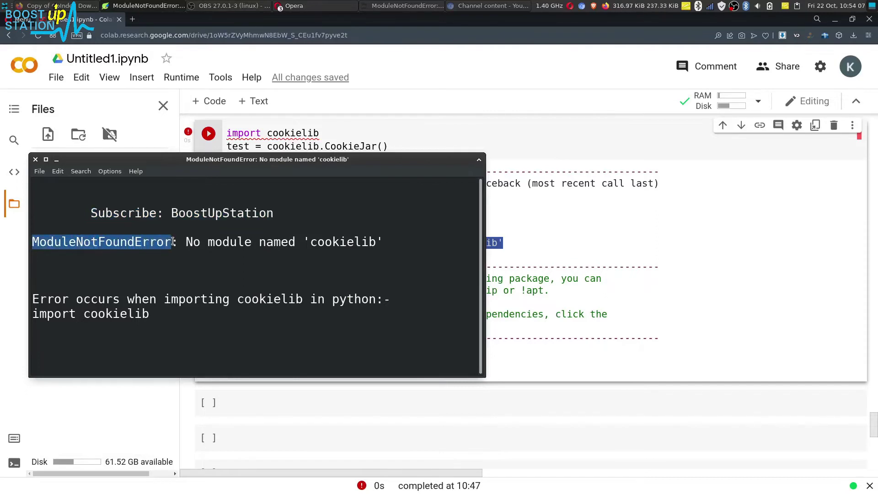
{"action": "left_click_drag", "start_coordinate": [186, 241], "coordinate": [392, 244]}
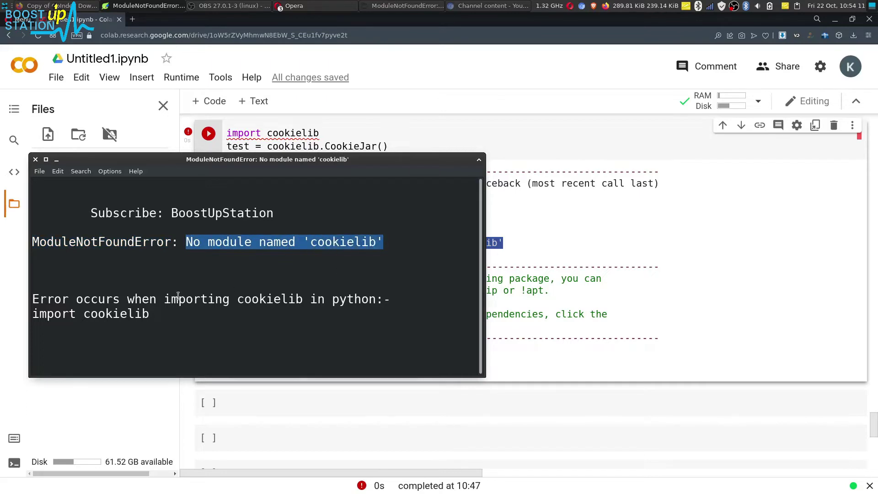
{"action": "left_click_drag", "start_coordinate": [159, 317], "coordinate": [29, 315]}
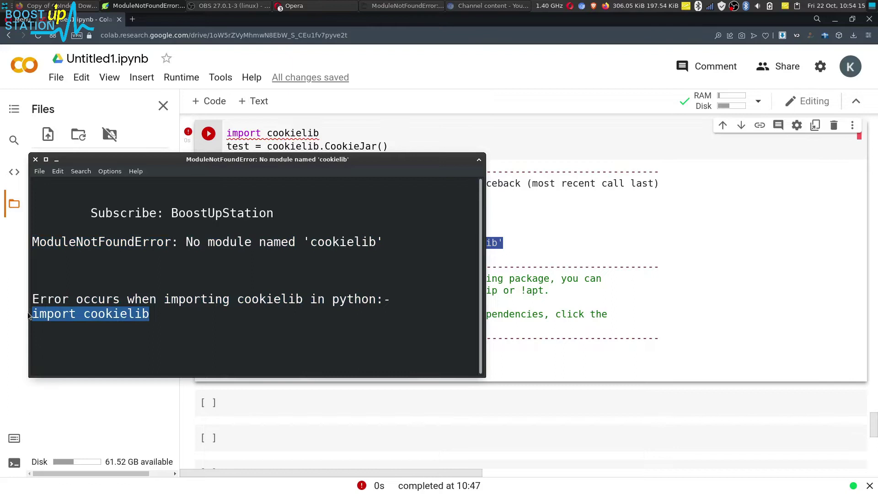
Close the notes, rerun the import cell, and highlight 'No module named' in the traceback
{"action": "left_click", "coordinate": [56, 160]}
{"action": "left_click", "coordinate": [262, 233]}
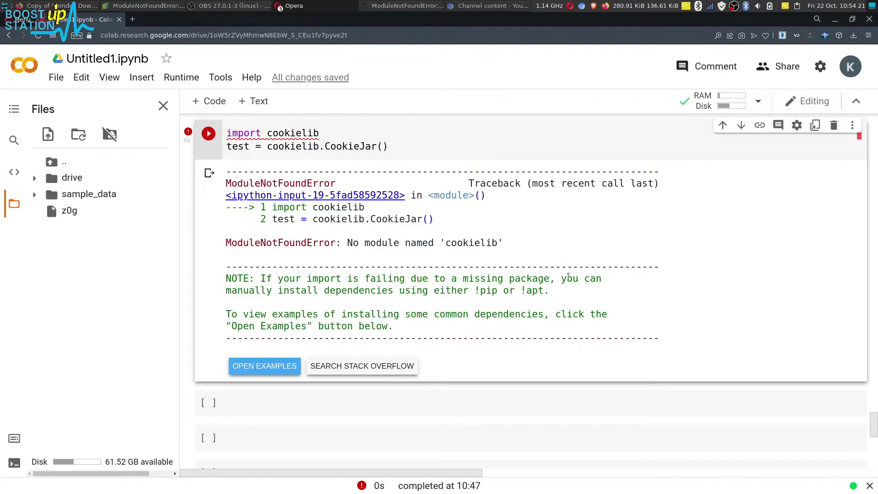
{"action": "left_click", "coordinate": [208, 135]}
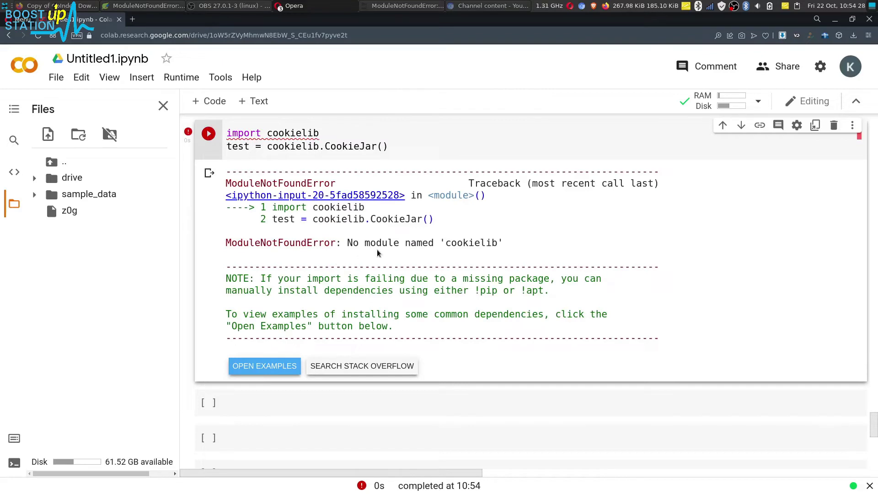
{"action": "left_click_drag", "start_coordinate": [434, 243], "coordinate": [348, 244]}
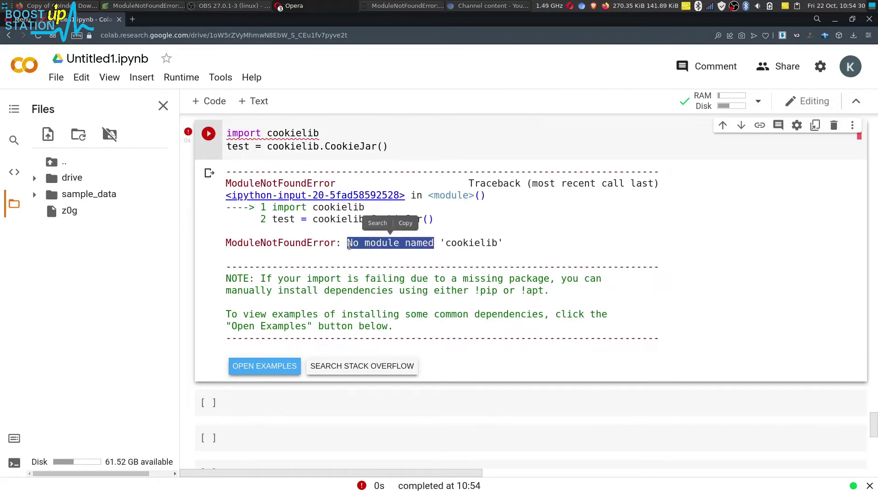
{"action": "left_click", "coordinate": [349, 248]}
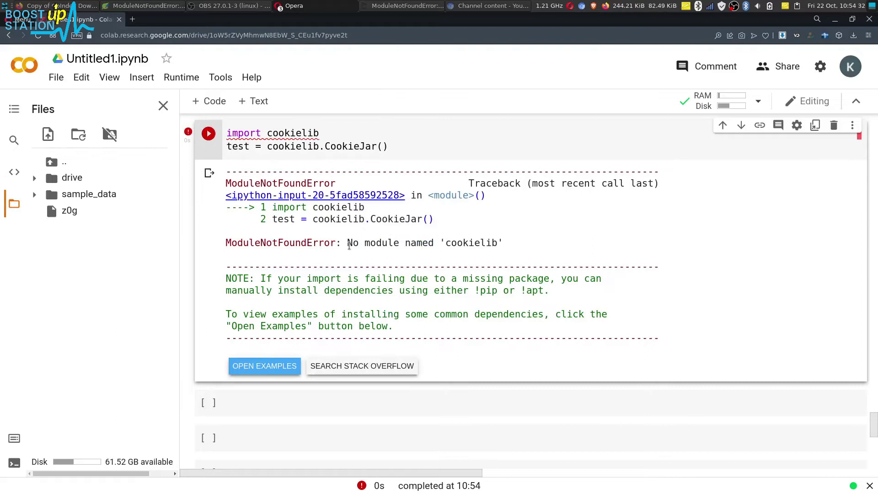
Replace 'import cookielib' with the pasted 'import http.cookiejar' and 'cookielib = http.cookiejar'
{"action": "left_click_drag", "start_coordinate": [328, 133], "coordinate": [221, 132]}
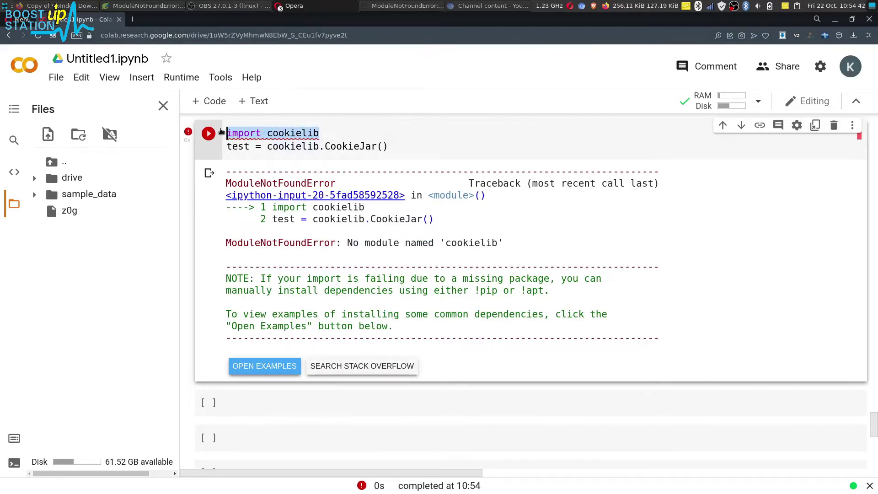
{"action": "type", "text": "import http.cookiejar cookielib = http.cookiejar"}
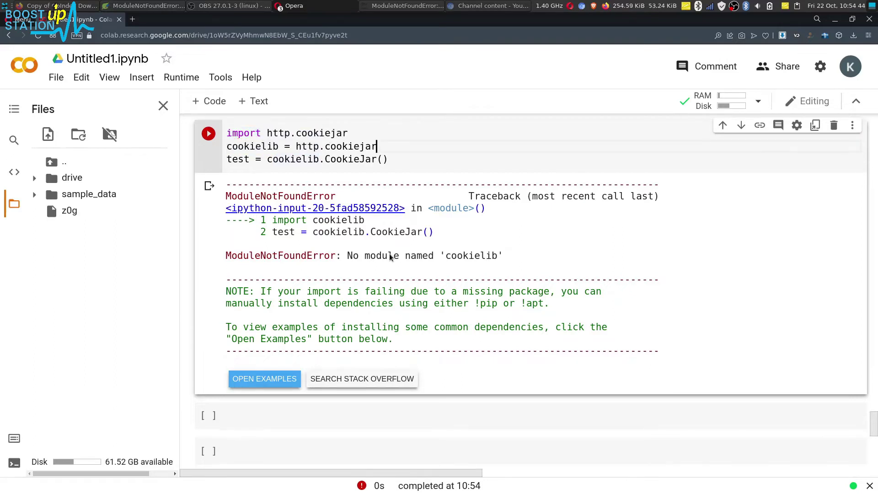
{"action": "key", "text": "Return"}
{"action": "key", "text": "Return"}
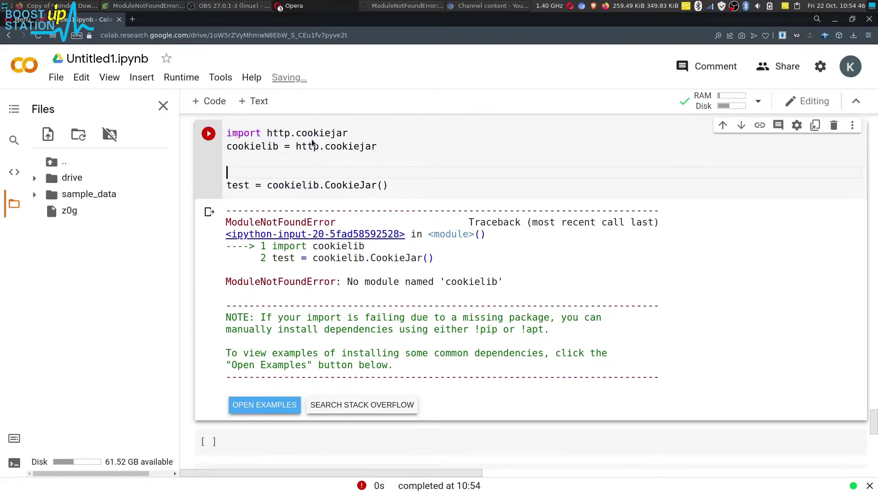
Remove the extra blank line below the alias and run the cell without error
{"action": "mouse_move", "coordinate": [348, 132]}
{"action": "left_mouse_down"}
{"action": "mouse_move", "coordinate": [242, 152]}
{"action": "mouse_move", "coordinate": [377, 144]}
{"action": "left_mouse_up"}
{"action": "left_click", "coordinate": [379, 140]}
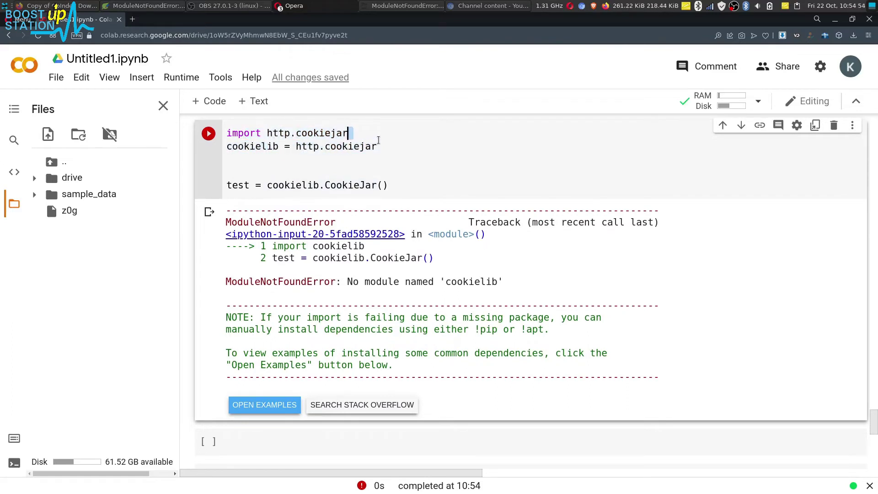
{"action": "left_click", "coordinate": [364, 161]}
{"action": "key", "text": "BackSpace"}
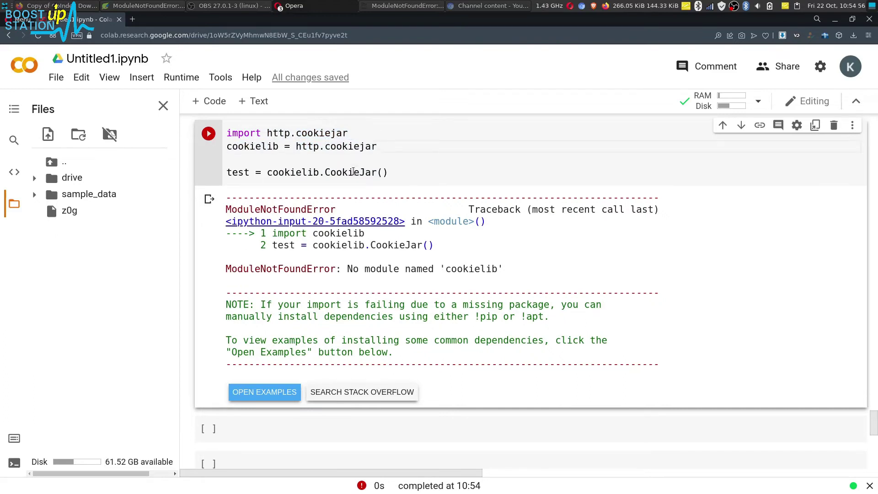
{"action": "left_click", "coordinate": [209, 133]}
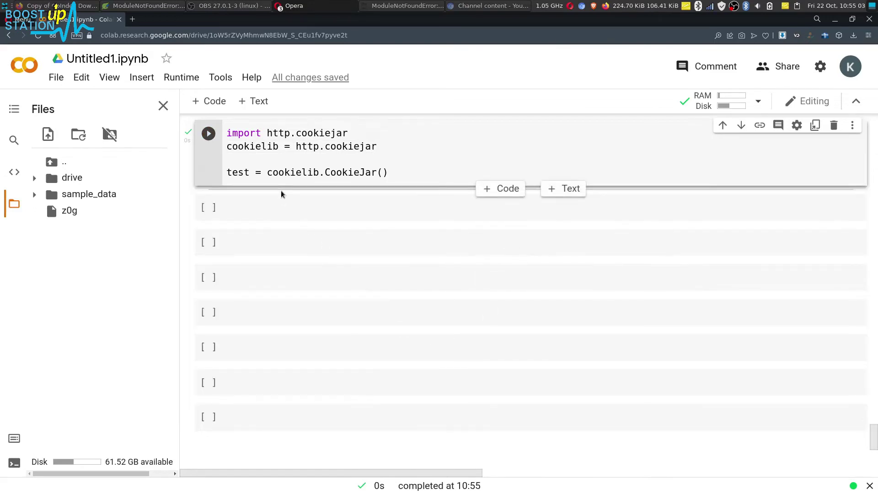
{"action": "left_click_drag", "start_coordinate": [267, 172], "coordinate": [376, 171]}
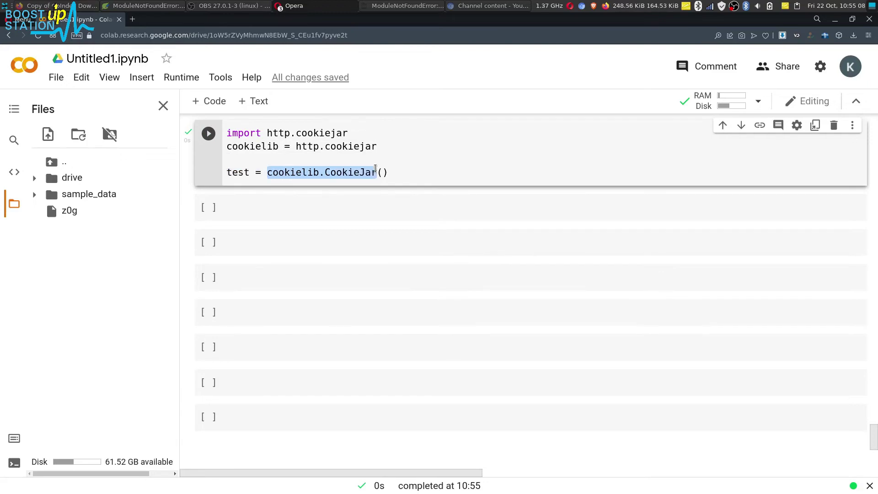
{"action": "left_click", "coordinate": [320, 172]}
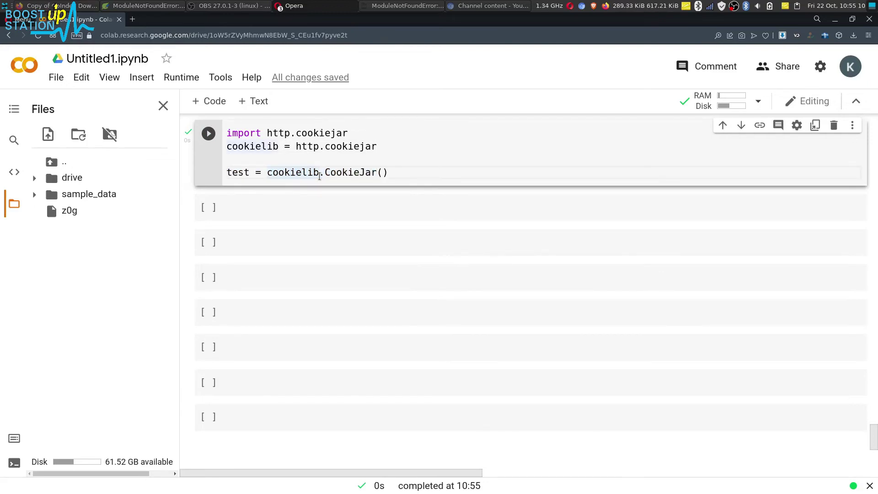
Bring back the cookielib error notes with Alt+Tab and highlight the 'Subscribe: BoostUpStation' line
{"action": "key", "text": "alt+Tab"}
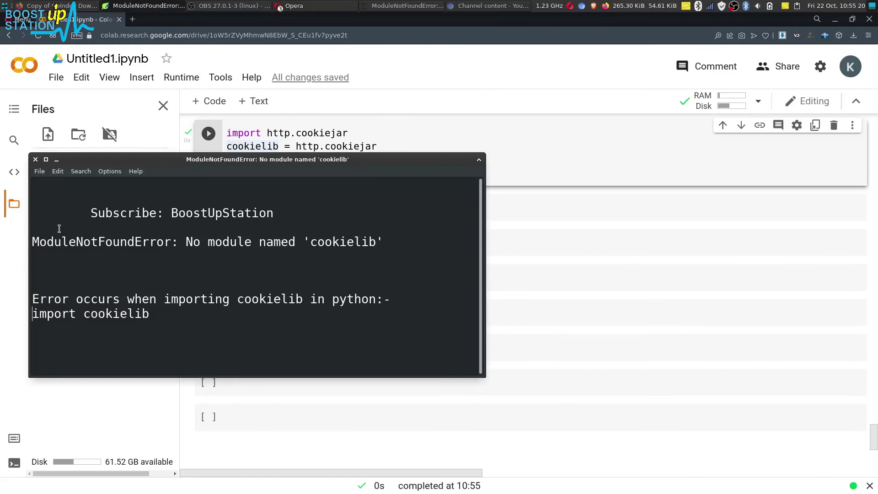
{"action": "left_click_drag", "start_coordinate": [39, 237], "coordinate": [294, 231]}
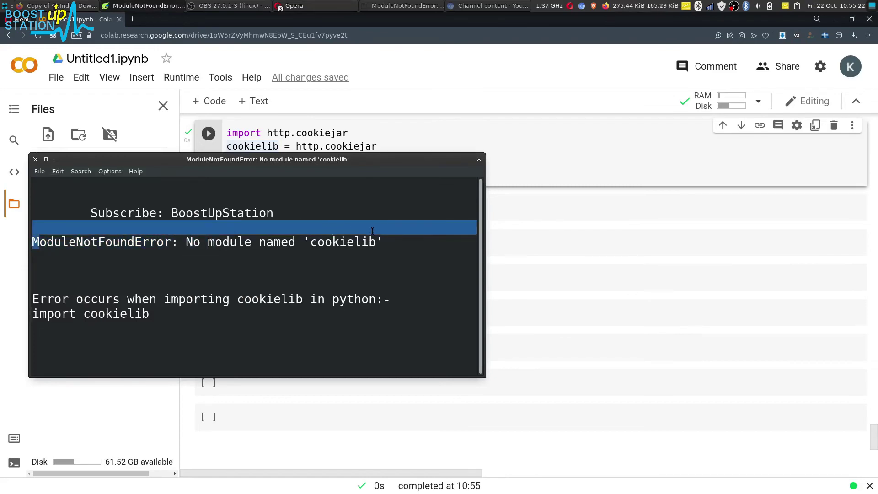
{"action": "left_click_drag", "start_coordinate": [89, 213], "coordinate": [282, 207]}
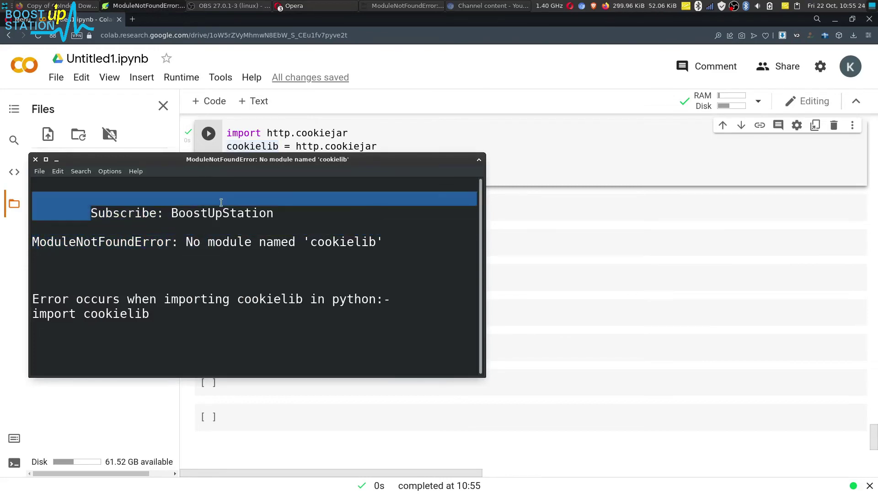